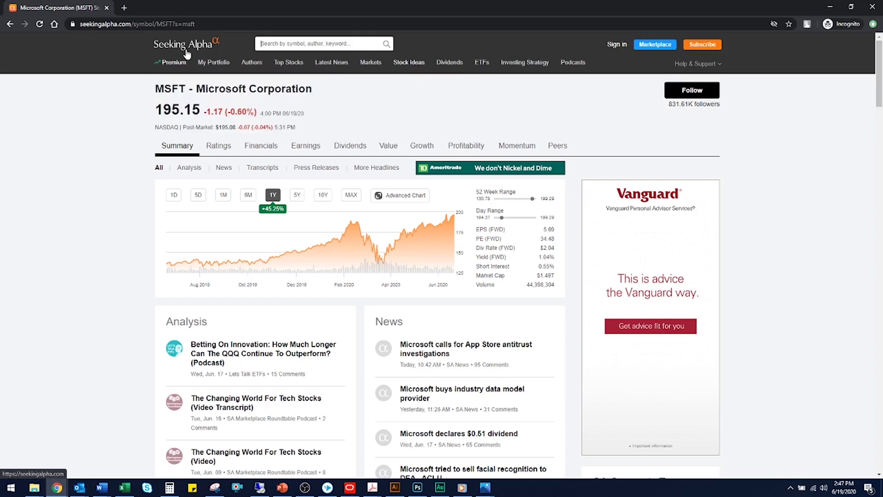
# Step: Review MSFT's share price on Seeking Alpha, then bring up the stock valuation workbook
pyautogui.moveTo(201, 109); pyautogui.dragTo(159, 112)
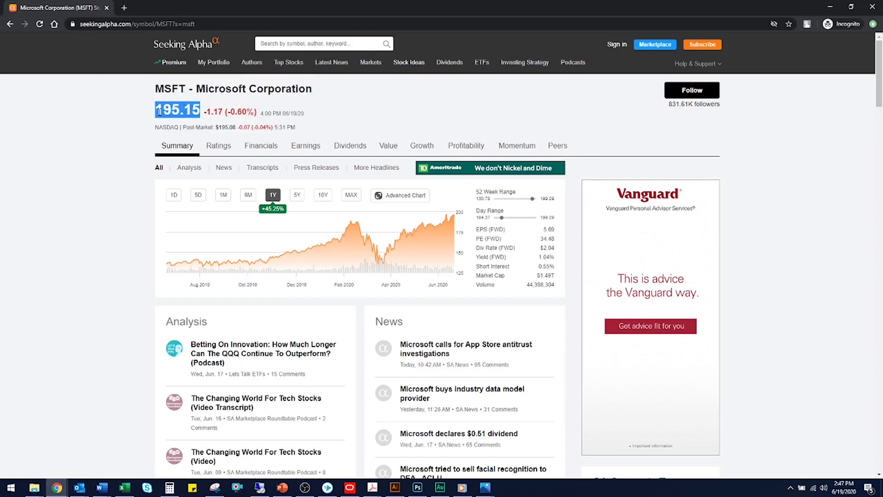
pyautogui.click(345, 122)
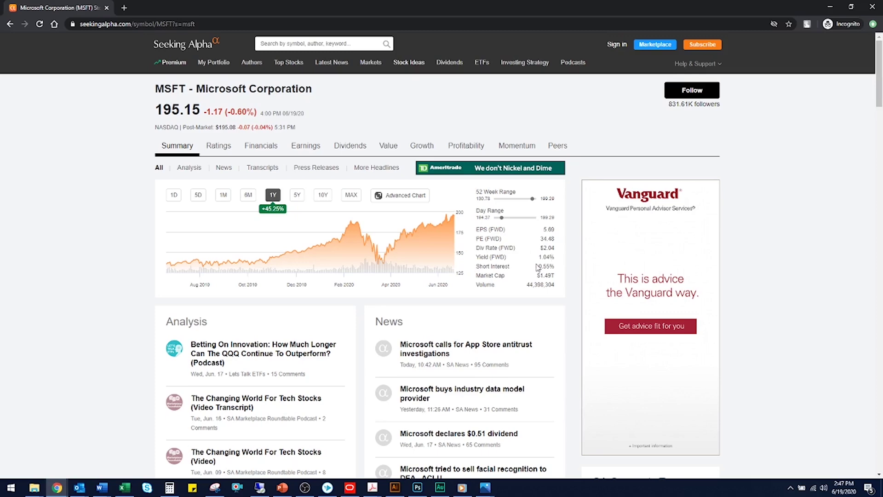
pyautogui.click(125, 487)
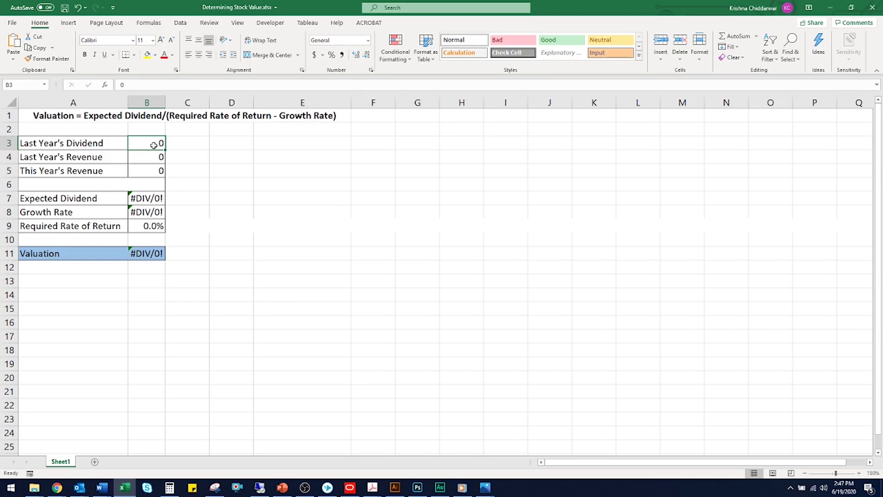
# Step: Enter 2.04 as last year's dividend in B3 and go back to the Seeking Alpha page
pyautogui.write('2.0')
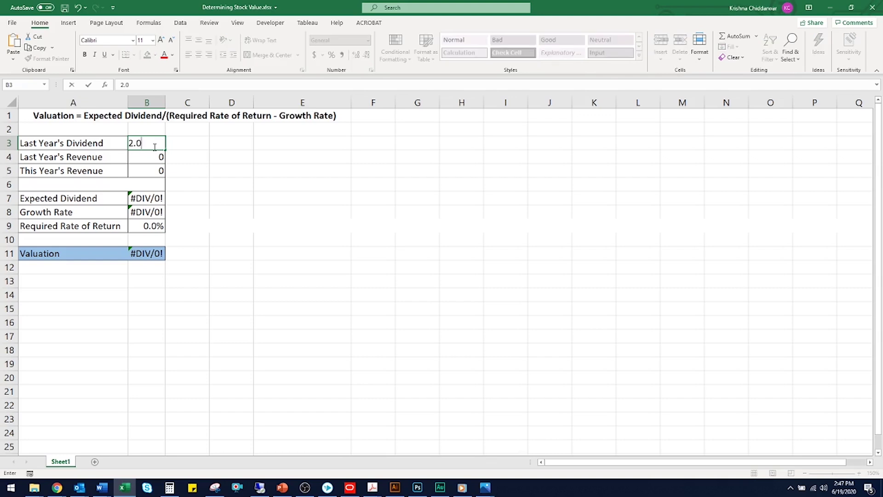
pyautogui.write('4')
pyautogui.press('Return')
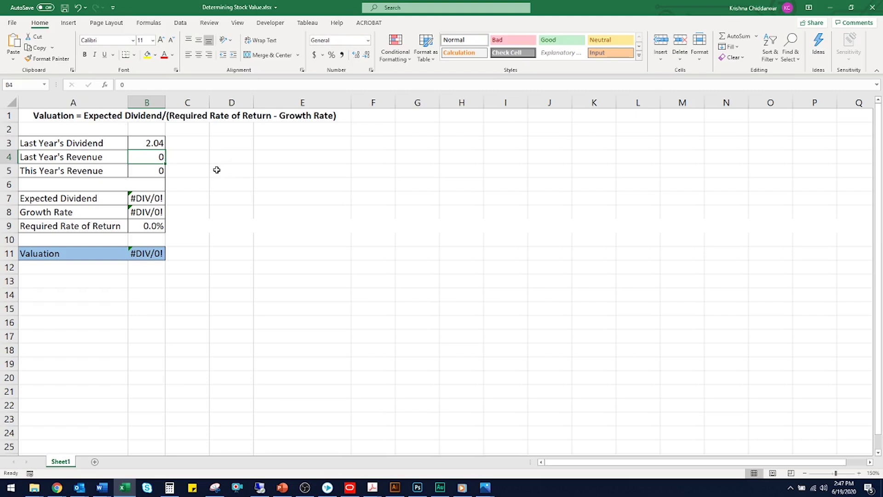
pyautogui.moveTo(73, 141); pyautogui.dragTo(146, 142)
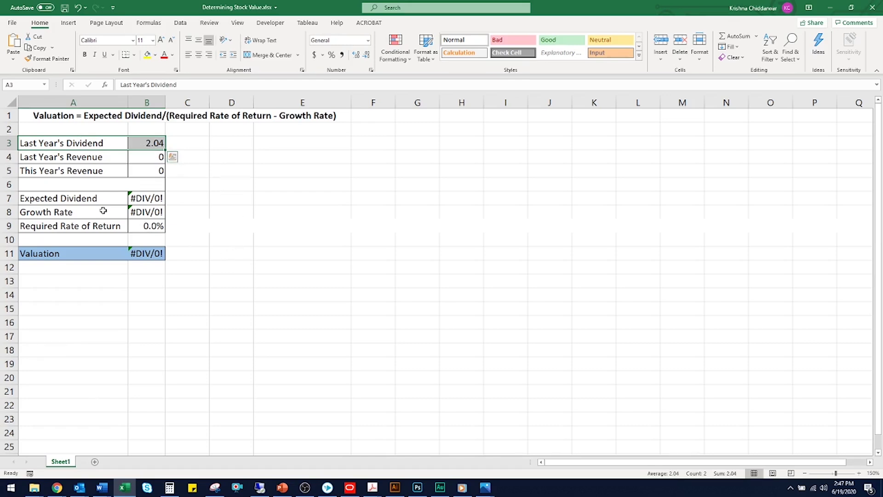
pyautogui.click(103, 210)
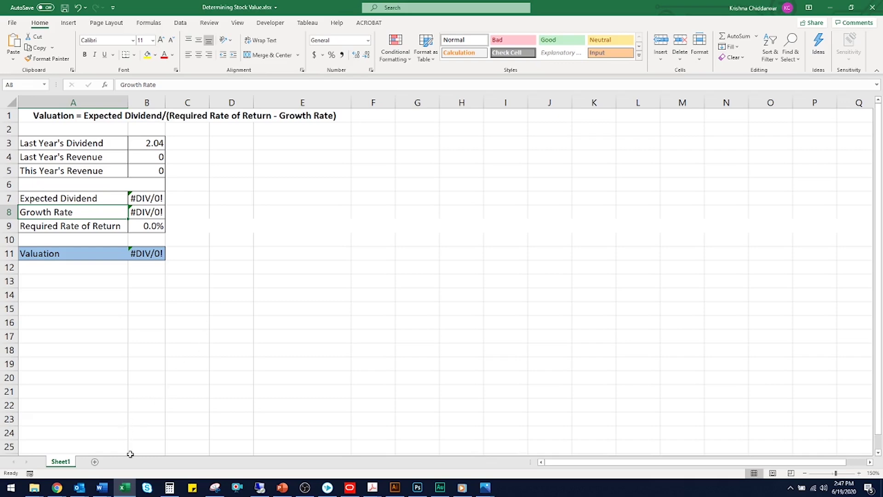
pyautogui.click(125, 488)
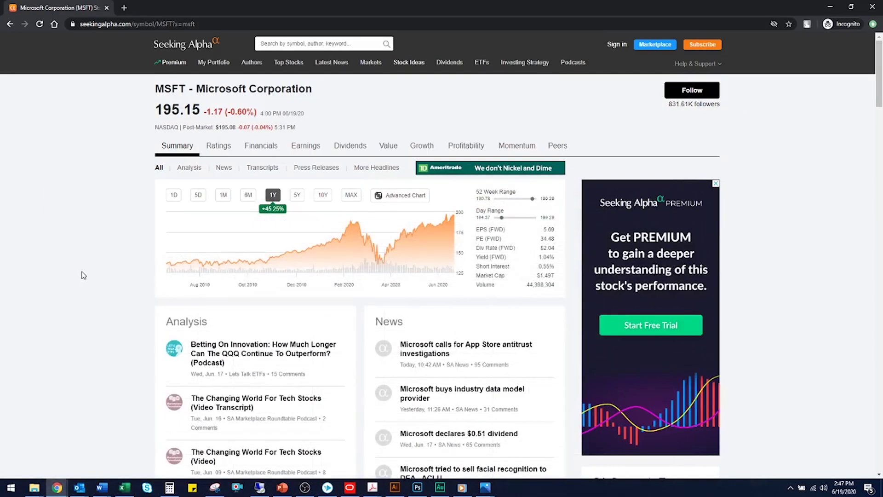
# Step: Look up MSFT revenues on the income statement: 110,360.0 (Jun 2018) and 125,843.0 (Jun 2019)
pyautogui.click(261, 145)
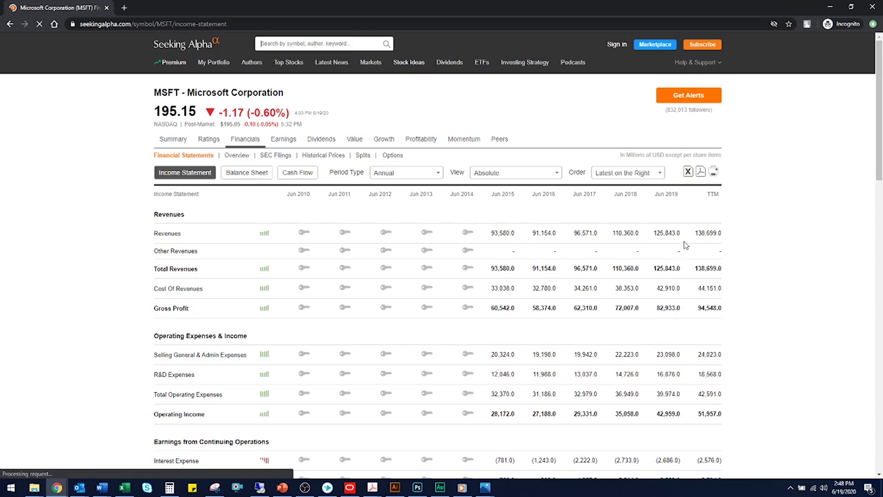
pyautogui.moveTo(682, 234); pyautogui.dragTo(654, 236)
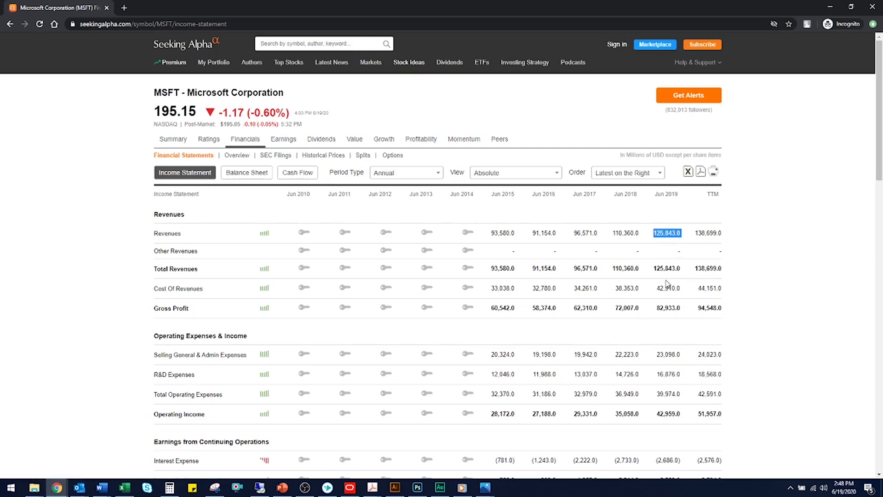
pyautogui.click(642, 238)
pyautogui.moveTo(643, 238); pyautogui.dragTo(613, 233)
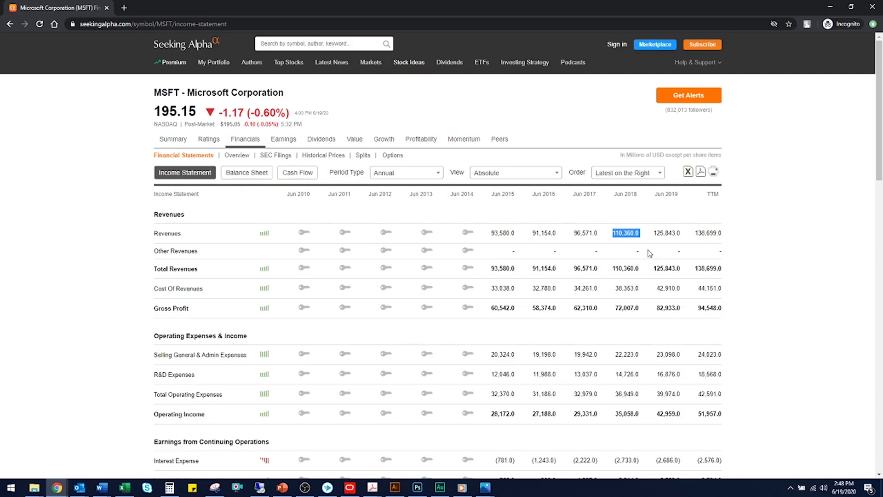
pyautogui.click(649, 253)
# Step: Enter revenues 110.36 in B4 and 125.84 in B5, producing 14.03% growth
pyautogui.click(131, 490)
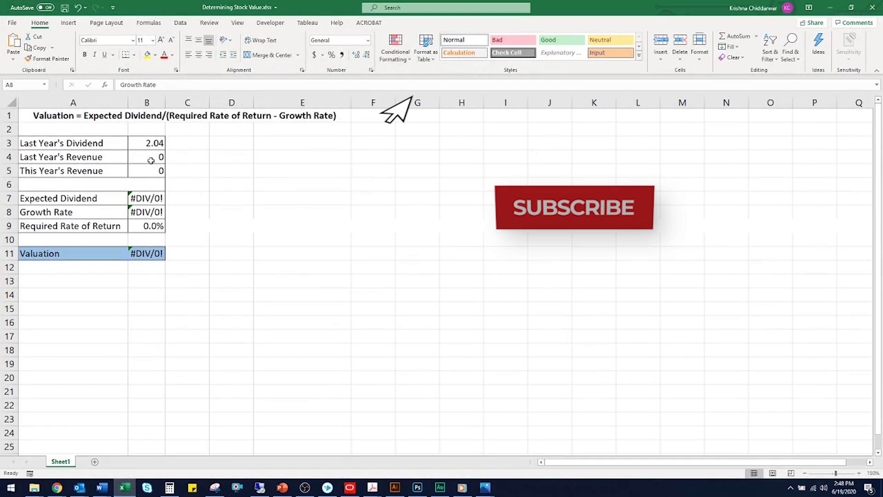
pyautogui.click(151, 160)
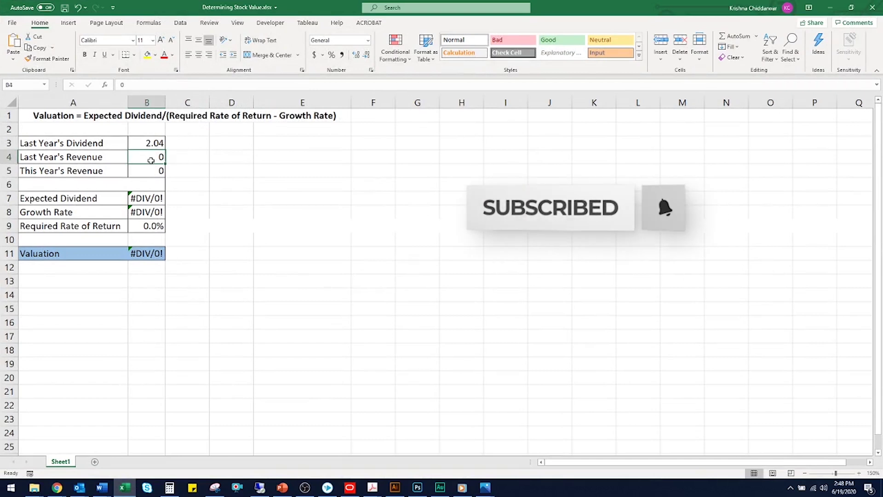
pyautogui.write('110.3')
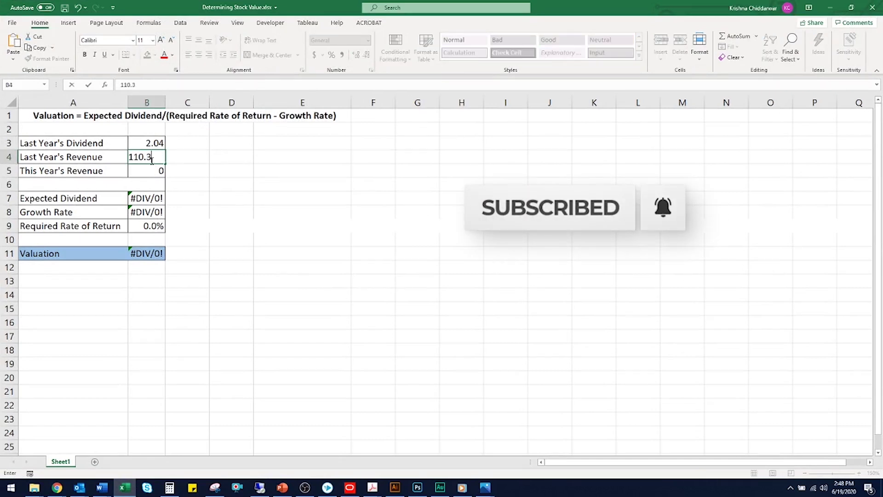
pyautogui.write('6')
pyautogui.press('Return')
pyautogui.write('125')
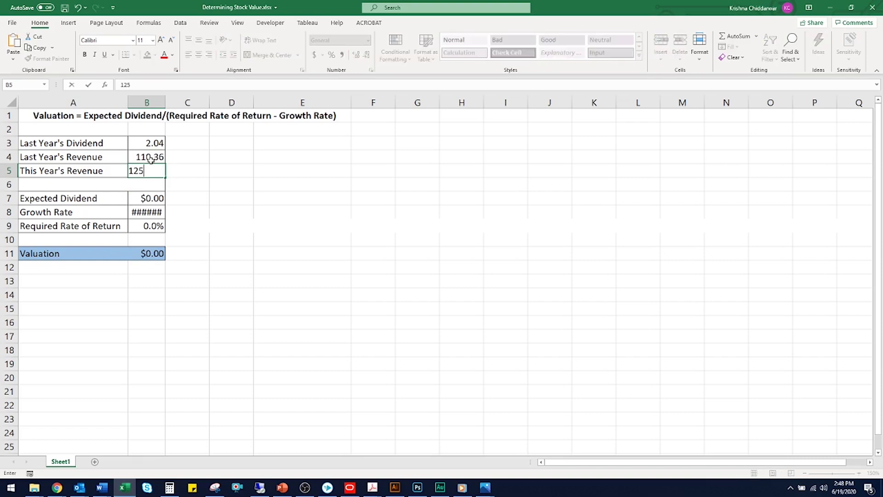
pyautogui.write('.84')
pyautogui.press('Return')
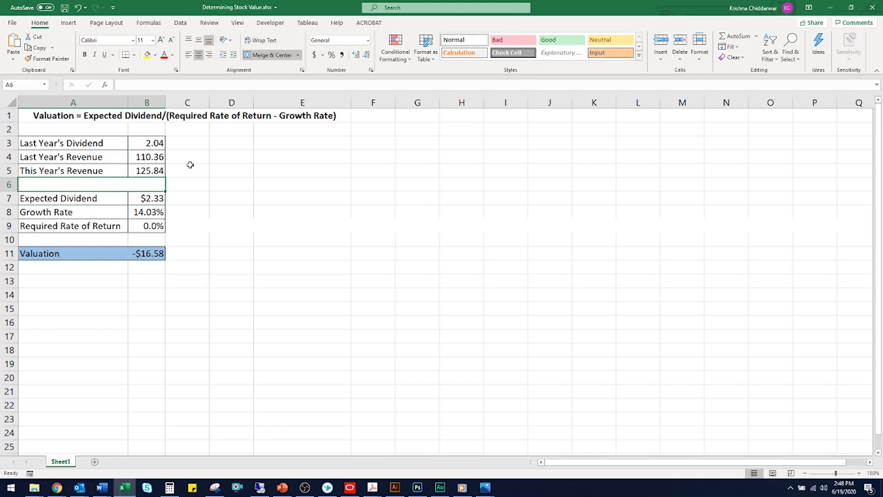
pyautogui.click(149, 159)
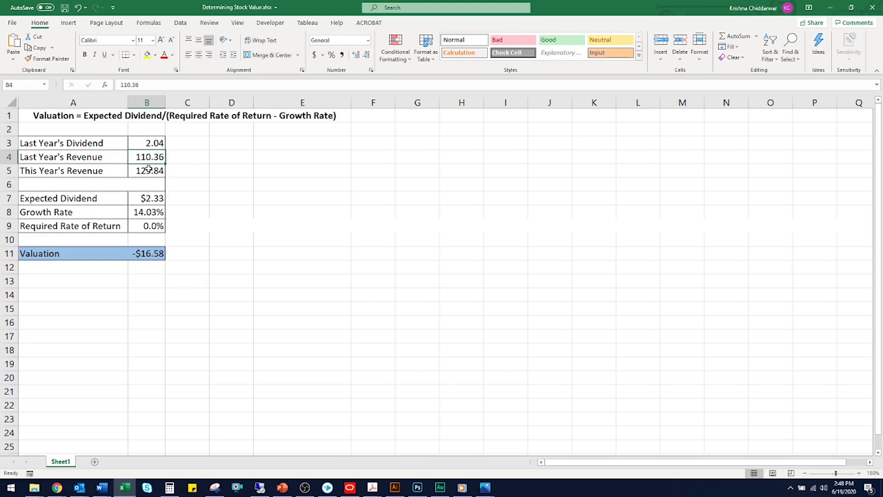
pyautogui.click(150, 213)
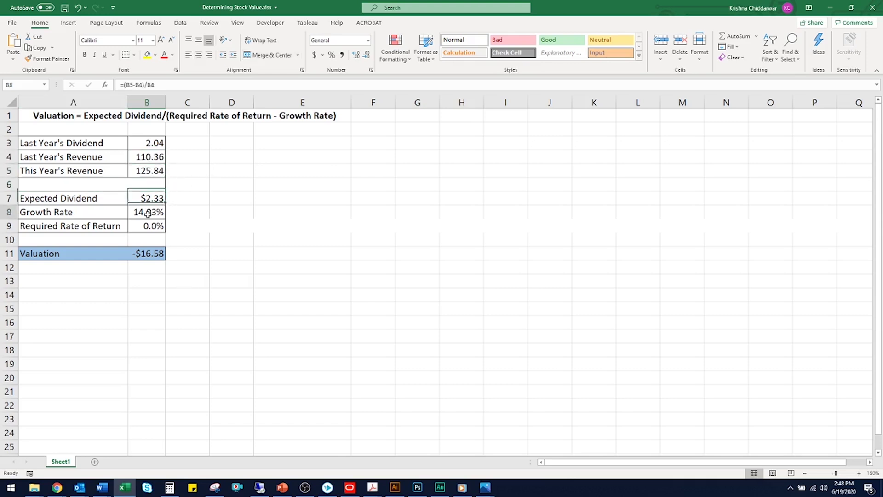
pyautogui.doubleClick(149, 212)
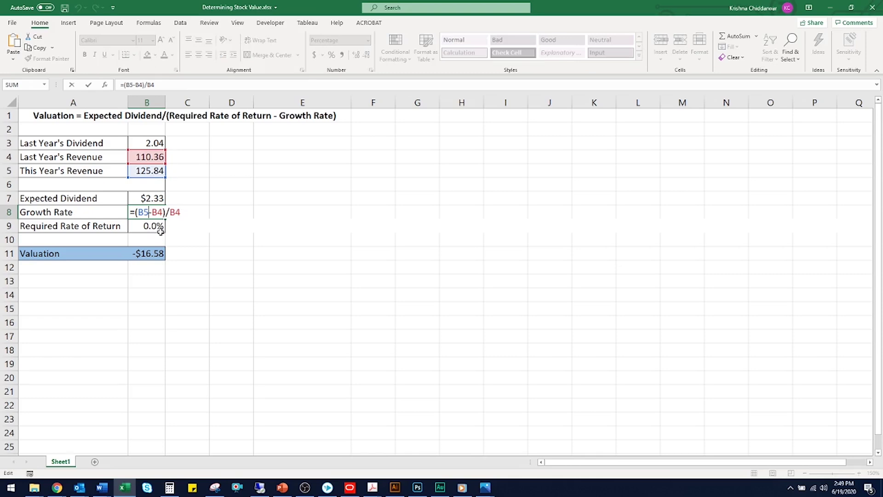
pyautogui.hotkey('ctrl', 'Return')
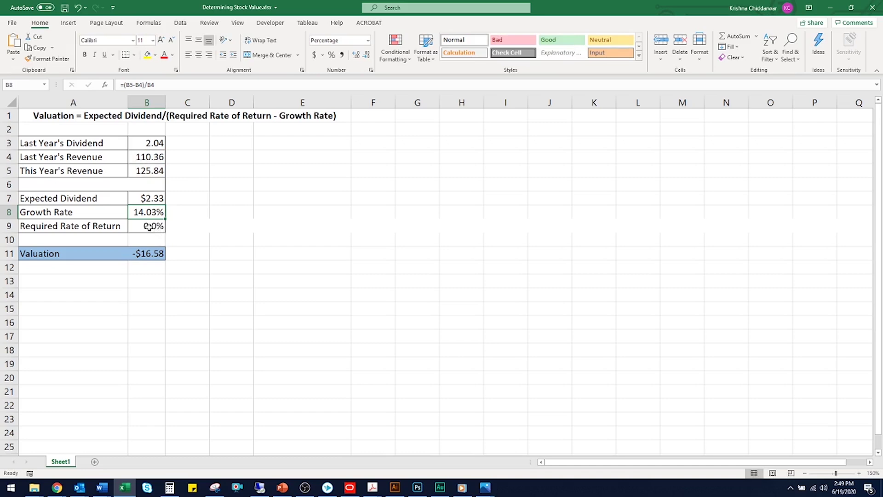
# Step: Set the required rate of return in B9 to 15.5% and check the $157.90 valuation in B11
pyautogui.click(143, 227)
pyautogui.click(106, 226)
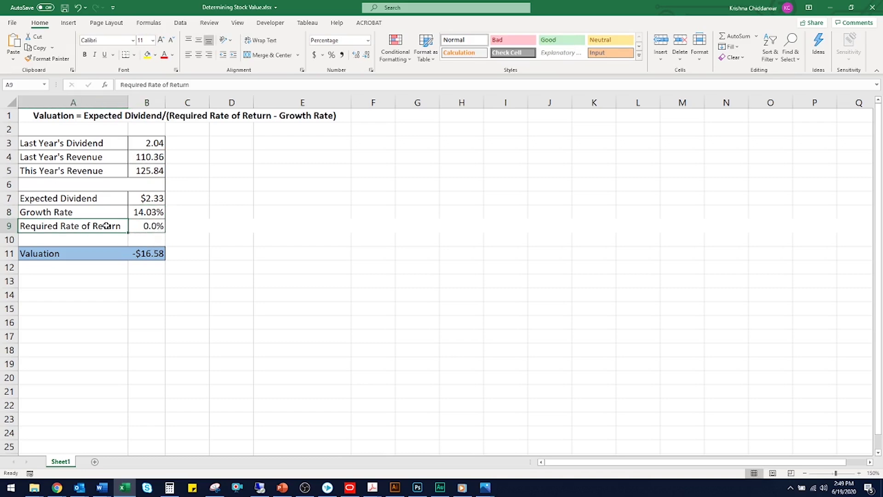
pyautogui.moveTo(106, 226); pyautogui.dragTo(148, 226)
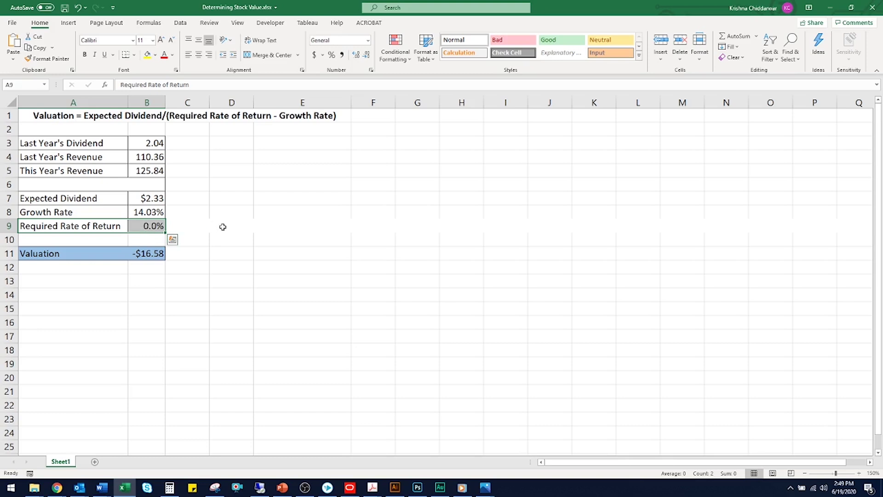
pyautogui.click(146, 227)
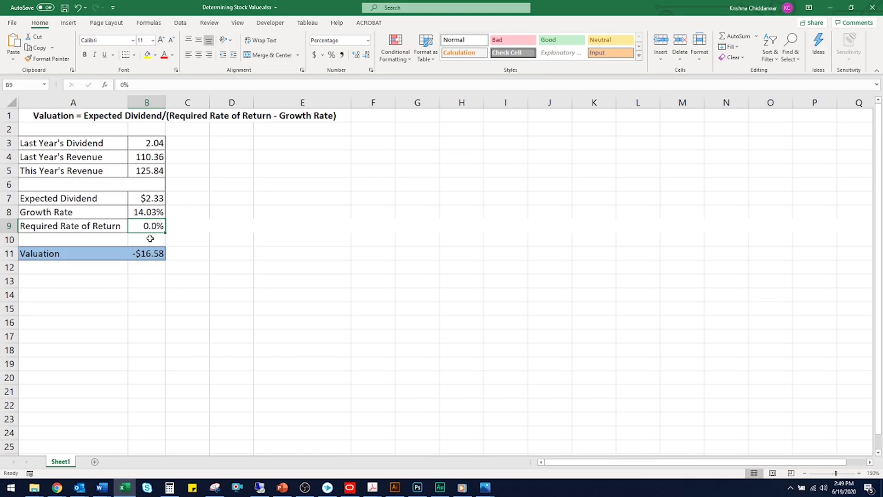
pyautogui.write('15.5')
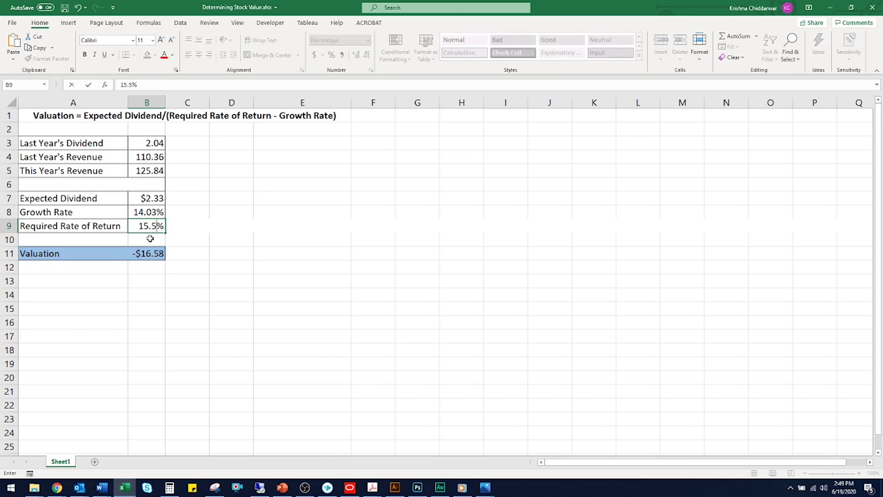
pyautogui.press('Return')
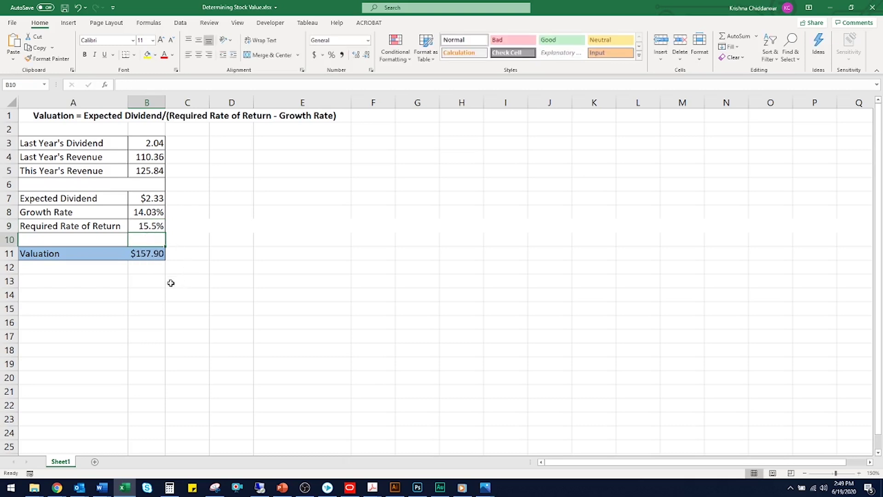
pyautogui.click(149, 258)
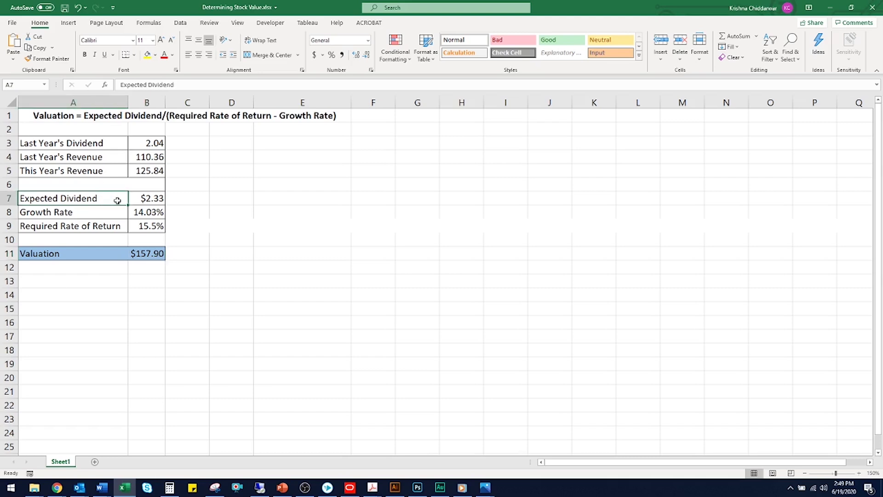
# Step: Raise the required return in B9 to 18% and confirm the valuation drops to $58.55
pyautogui.moveTo(107, 198)
pyautogui.mouseDown()
pyautogui.moveTo(143, 202)
pyautogui.moveTo(143, 217)
pyautogui.mouseUp()
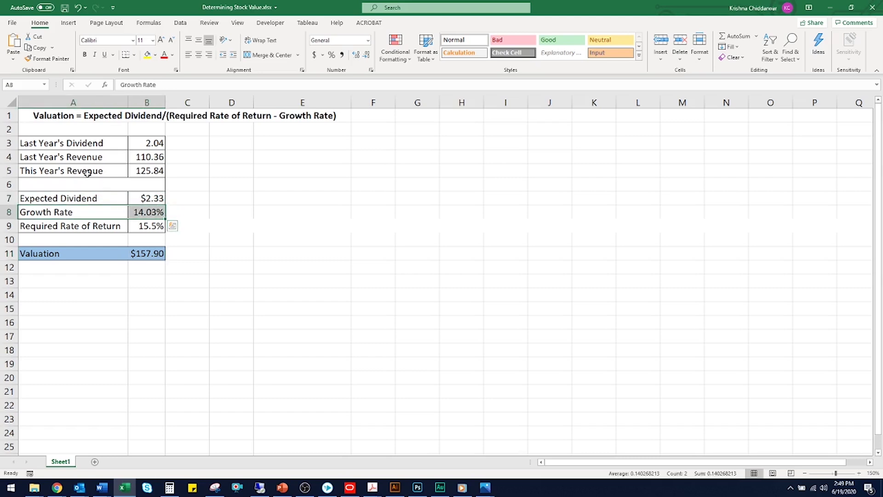
pyautogui.moveTo(87, 146); pyautogui.dragTo(144, 149)
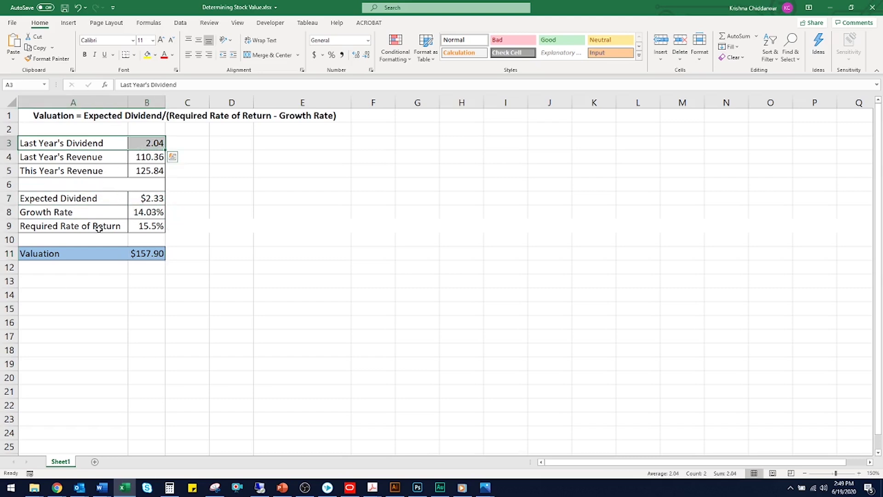
pyautogui.moveTo(100, 228); pyautogui.dragTo(144, 226)
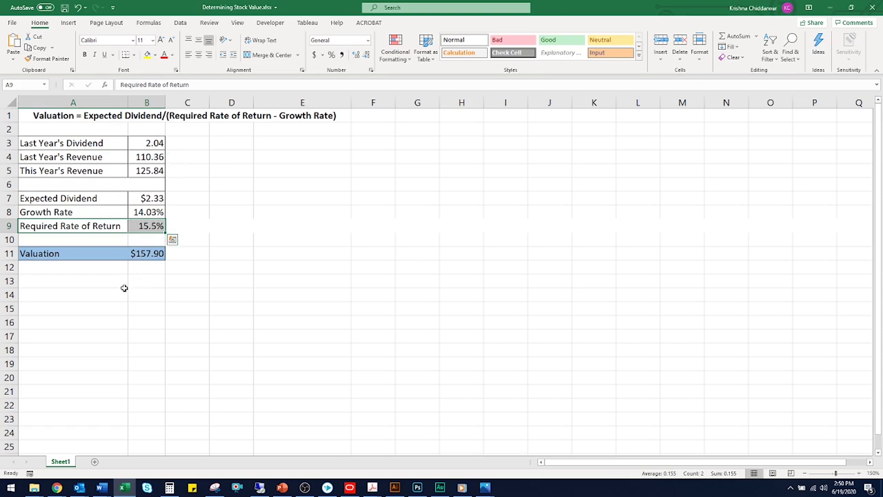
pyautogui.click(144, 226)
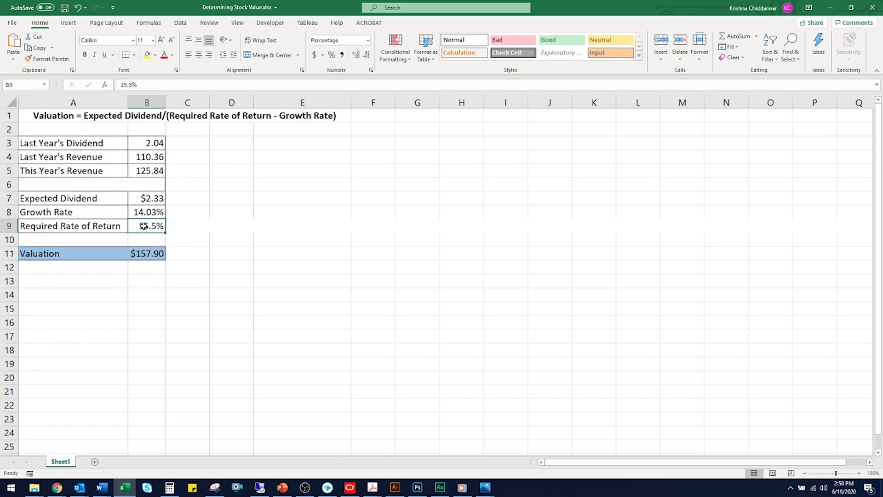
pyautogui.write('18')
pyautogui.press('Return')
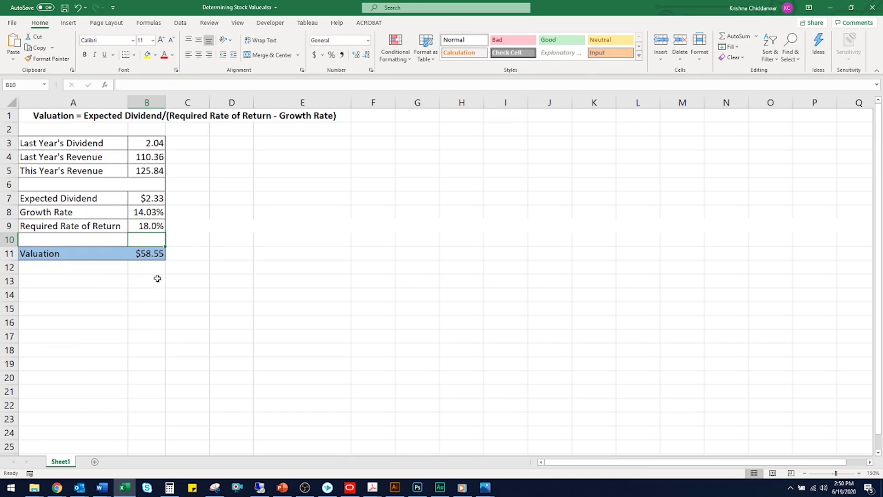
pyautogui.click(157, 256)
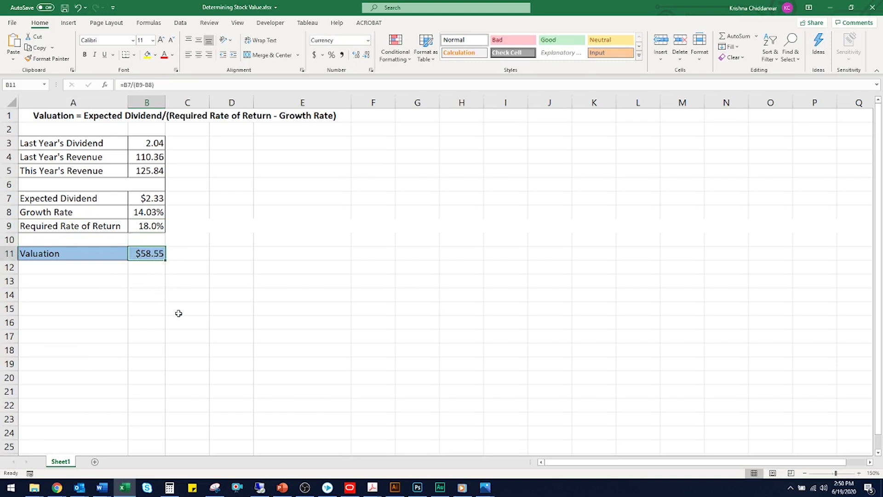